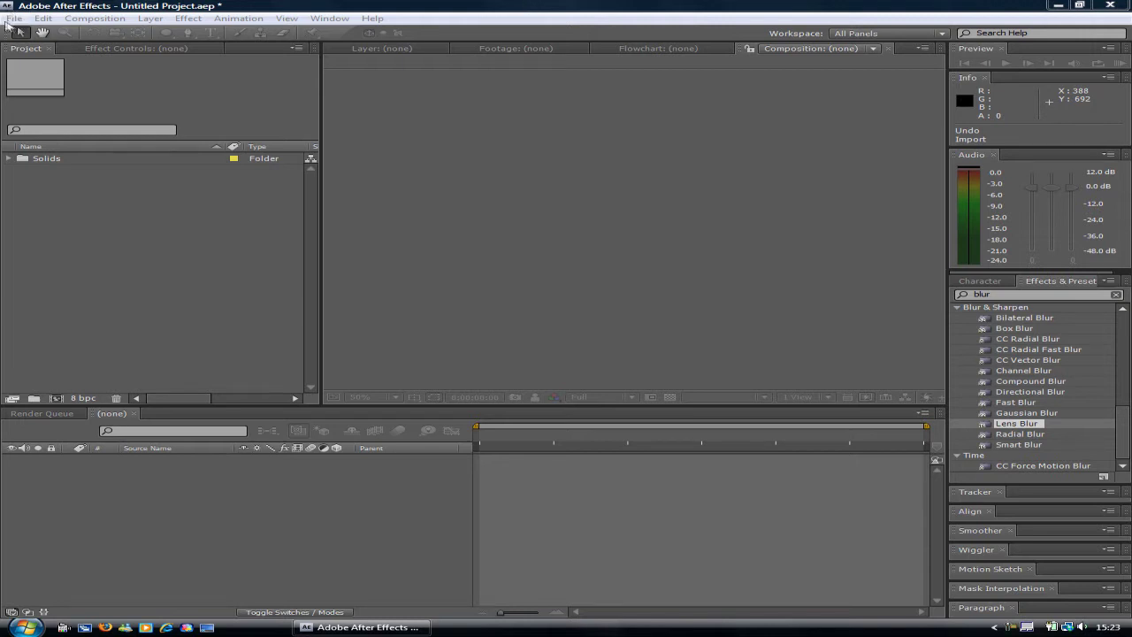
Step: Start a new empty After Effects project, discarding changes to the old one
click(380, 51)
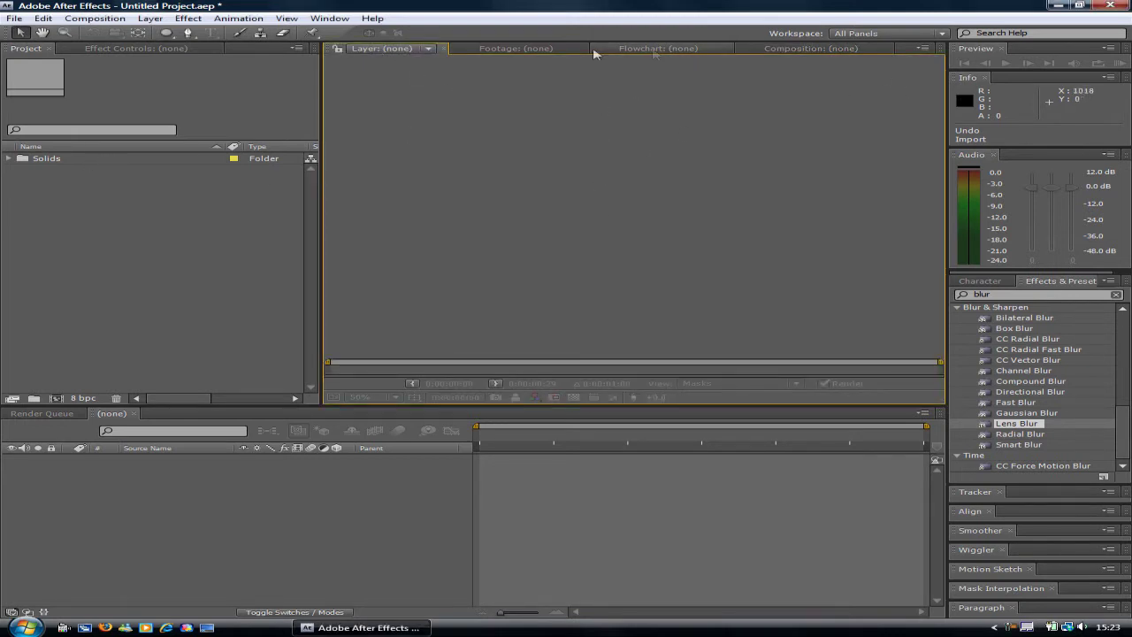
click(14, 19)
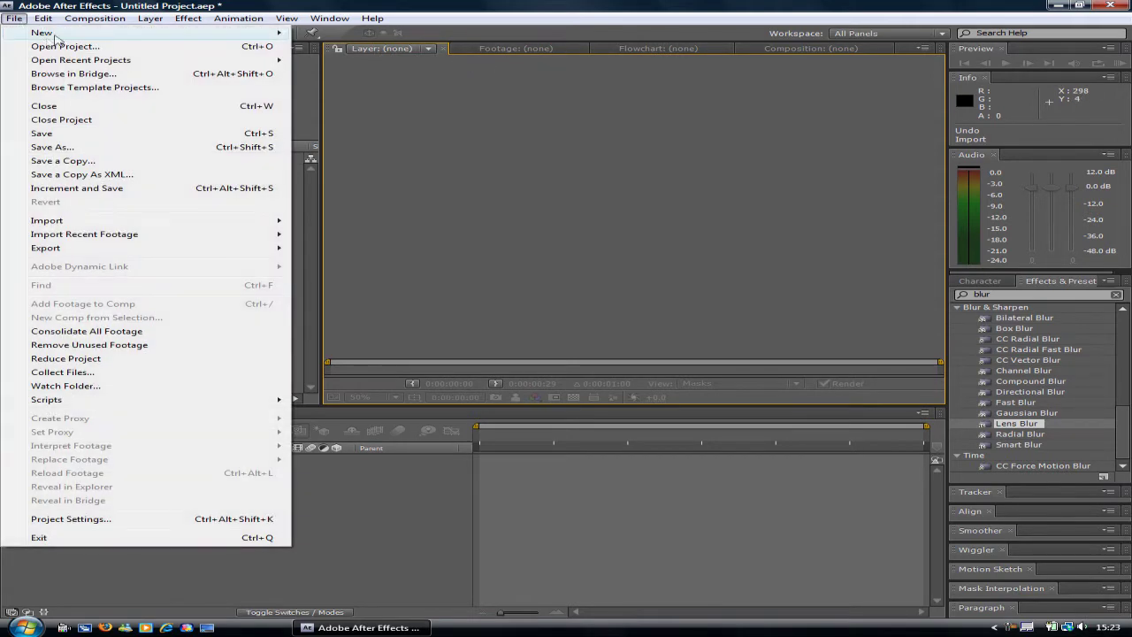
mouse_move(248, 36)
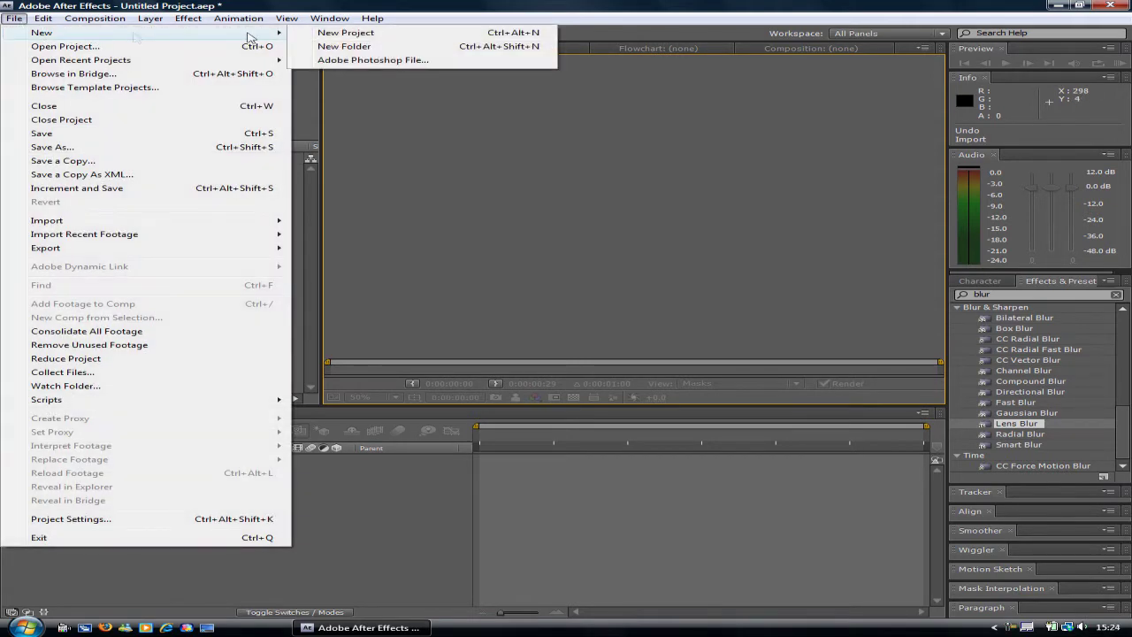
click(353, 33)
click(560, 331)
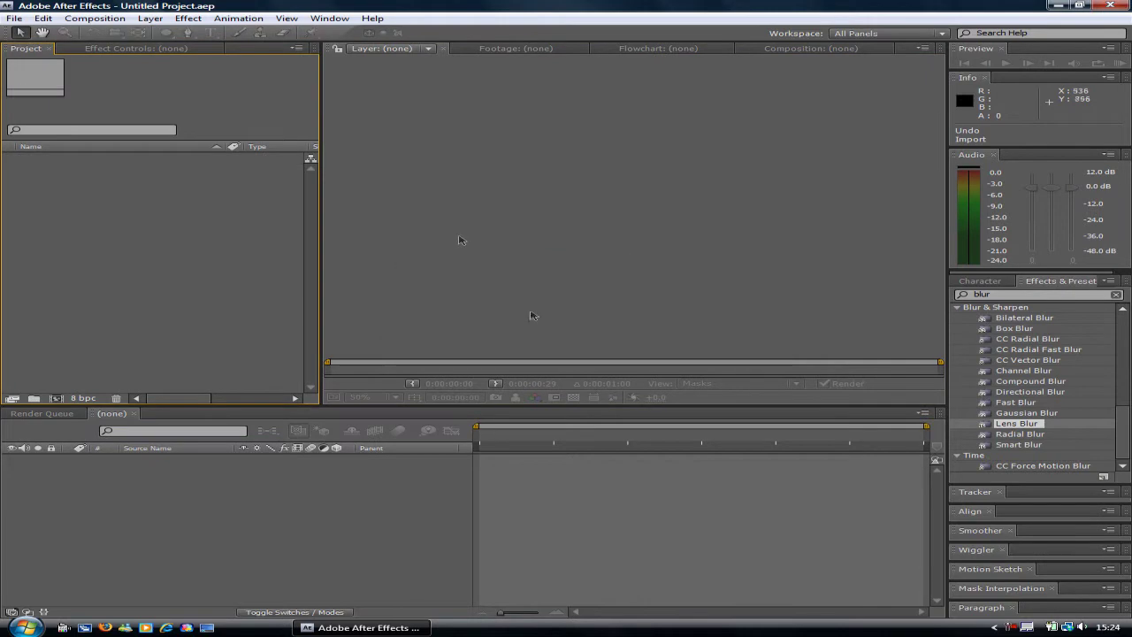
Step: Bring up the Import File dialog from File > Import > File
click(14, 20)
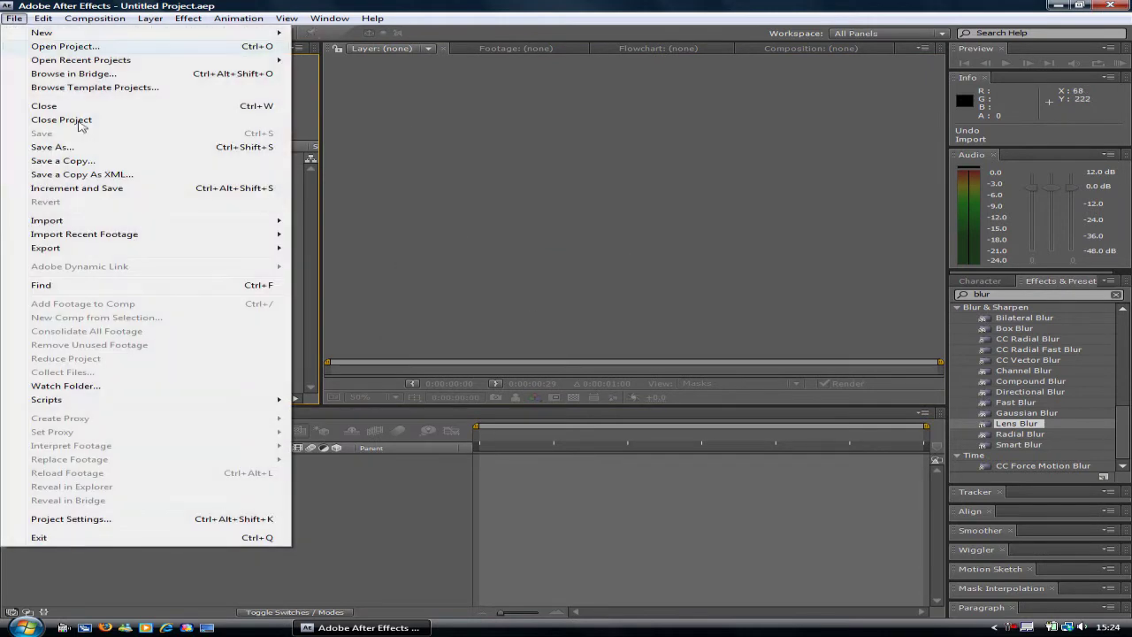
mouse_move(127, 222)
click(337, 229)
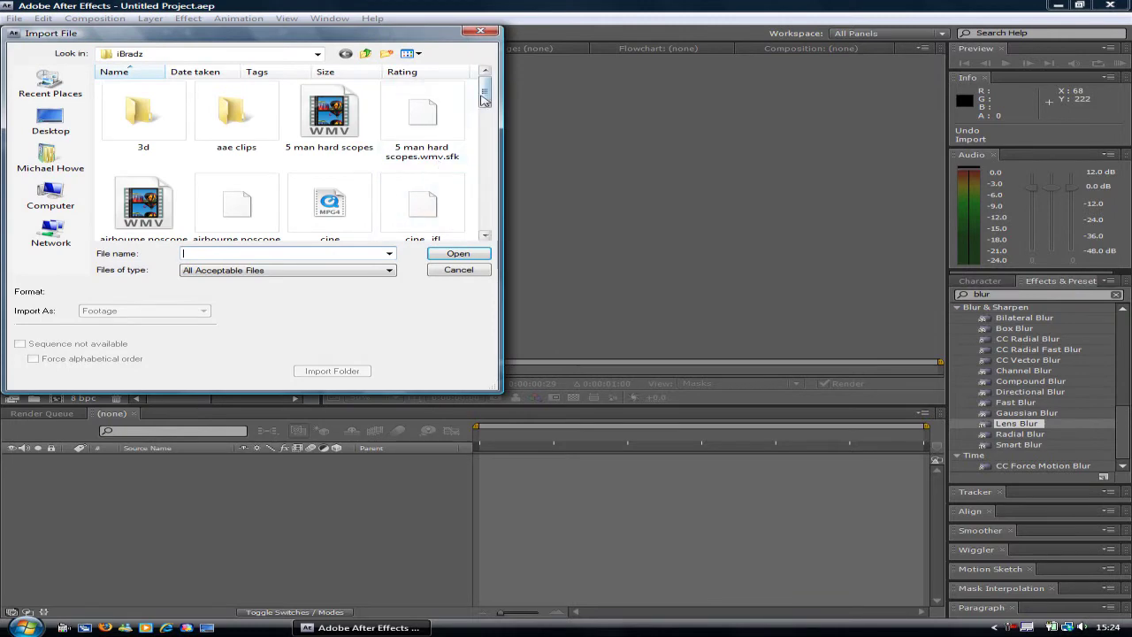
Step: Import the Triple semtex.wmv clip from the iBradz folder
drag(485, 90, 497, 223)
click(330, 133)
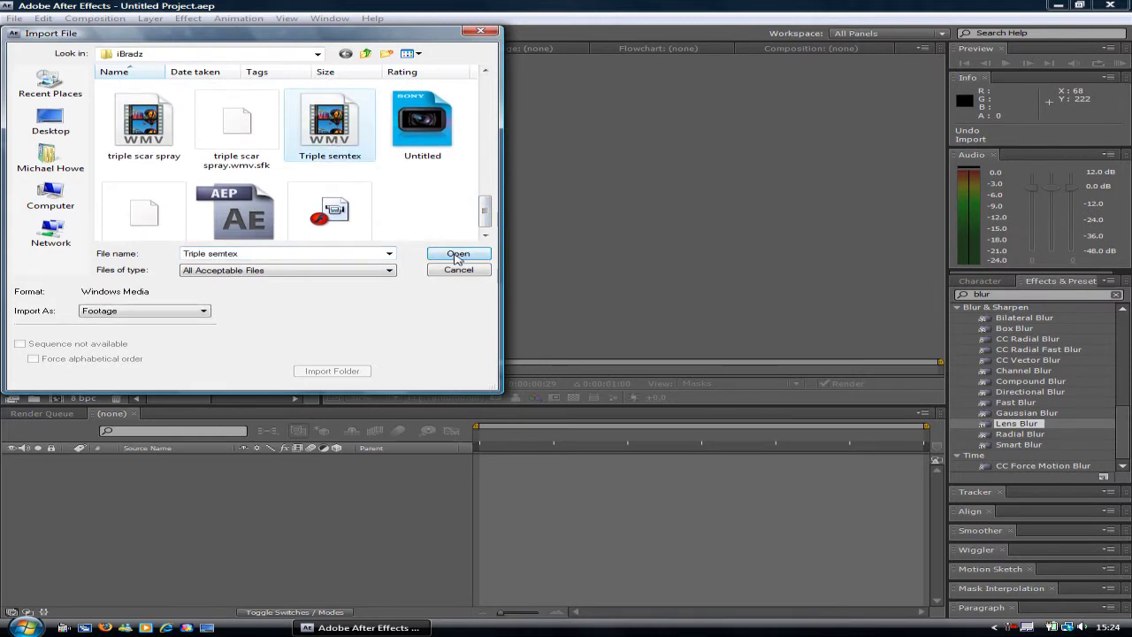
click(457, 254)
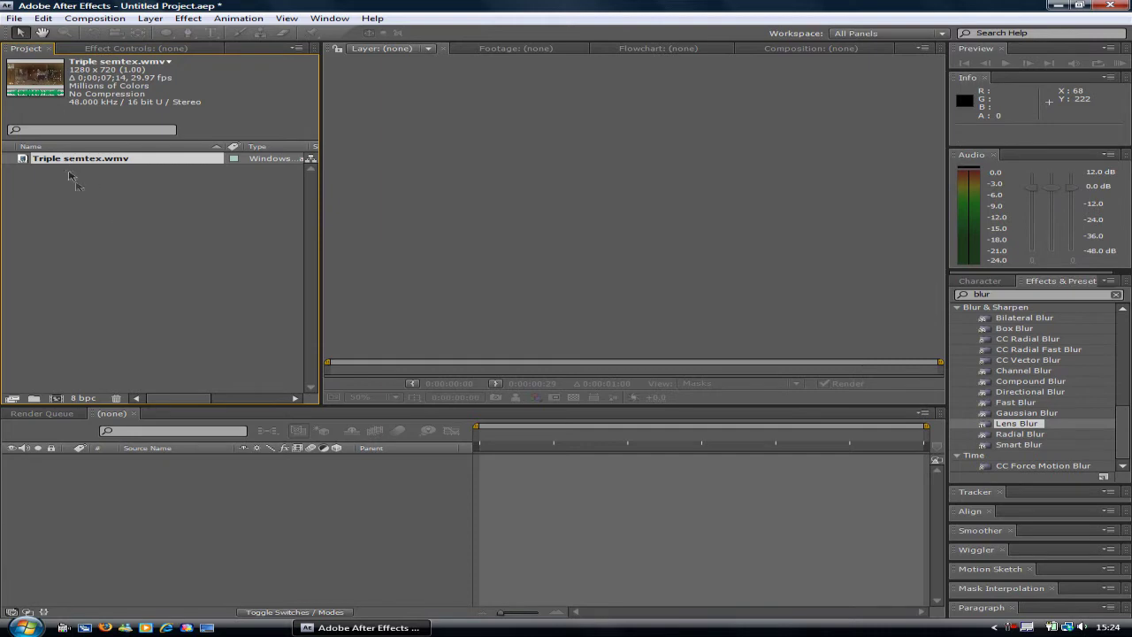
Step: Make a Triple semtex composition from the clip and split it at 0;00;02;22
click(55, 399)
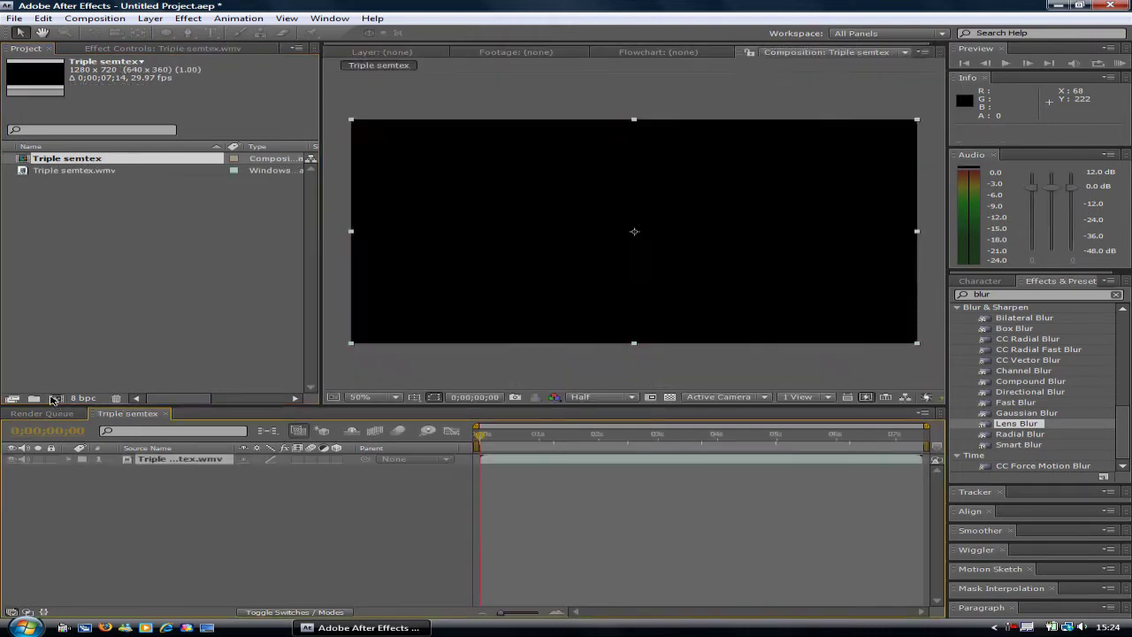
drag(482, 433, 648, 437)
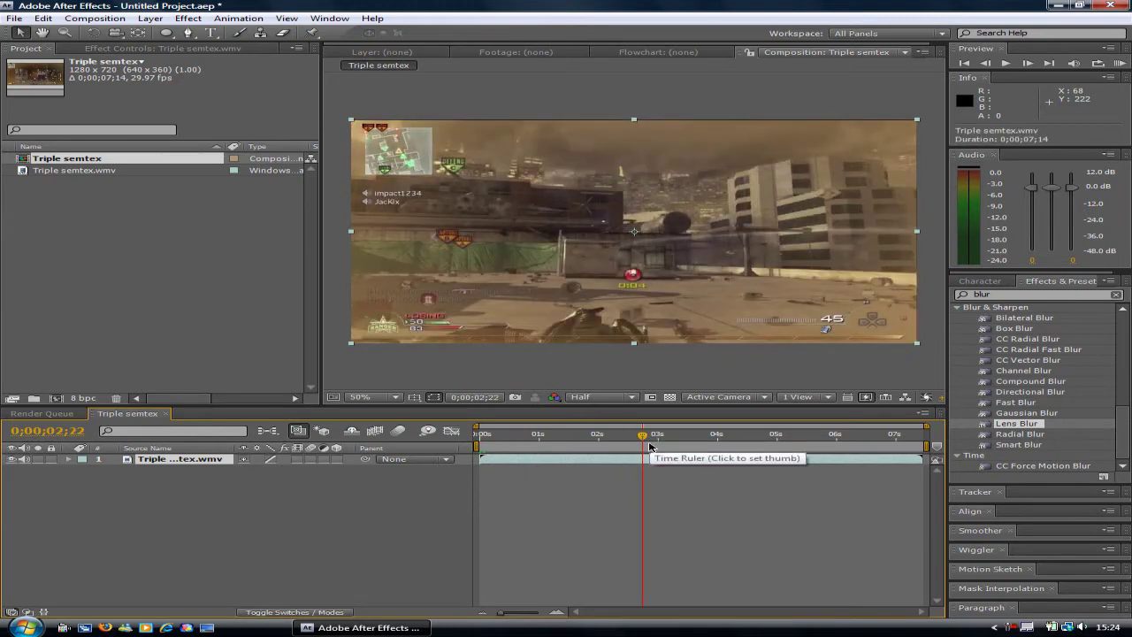
key(ctrl+shift+d)
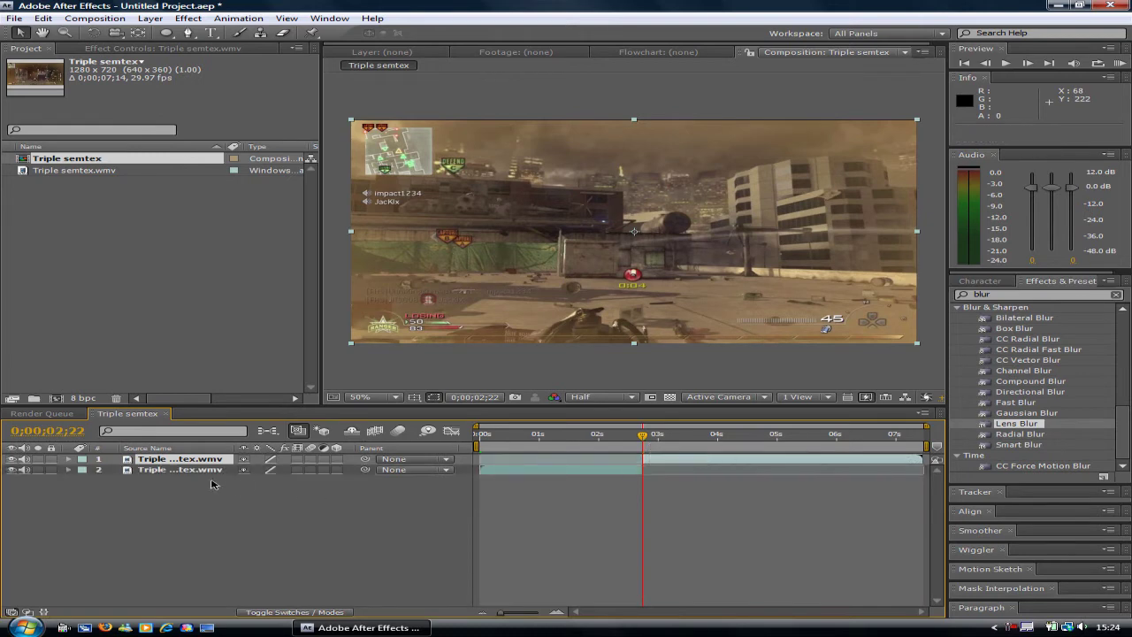
Step: Delete the opening part, slide the remaining clip to 0s, and rewind the playhead
click(210, 474)
key(Delete)
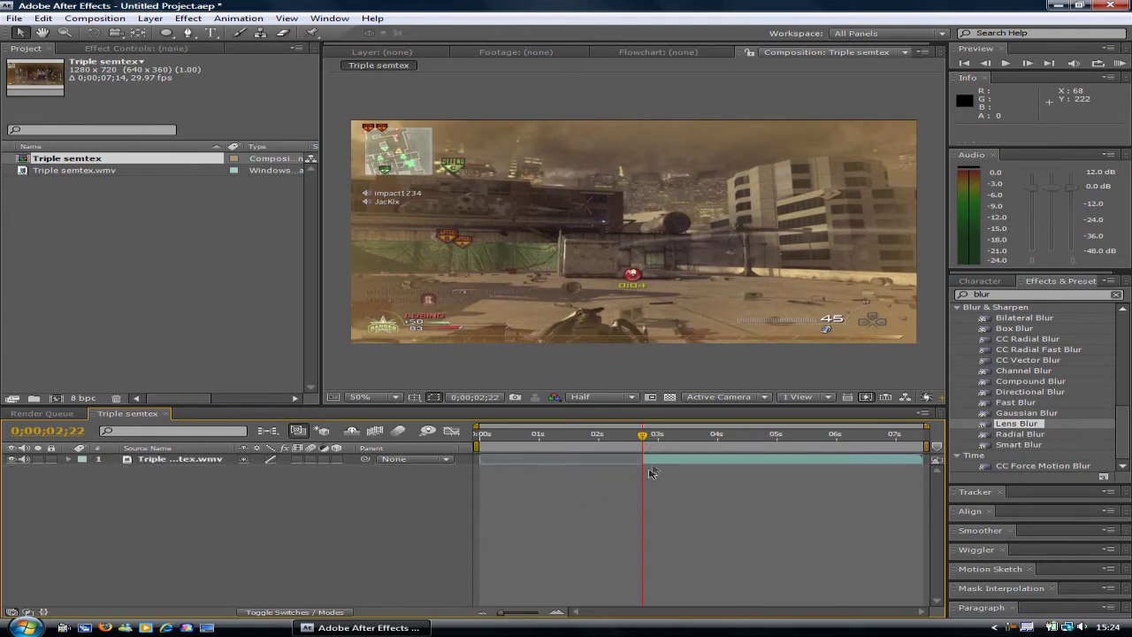
drag(650, 472, 497, 469)
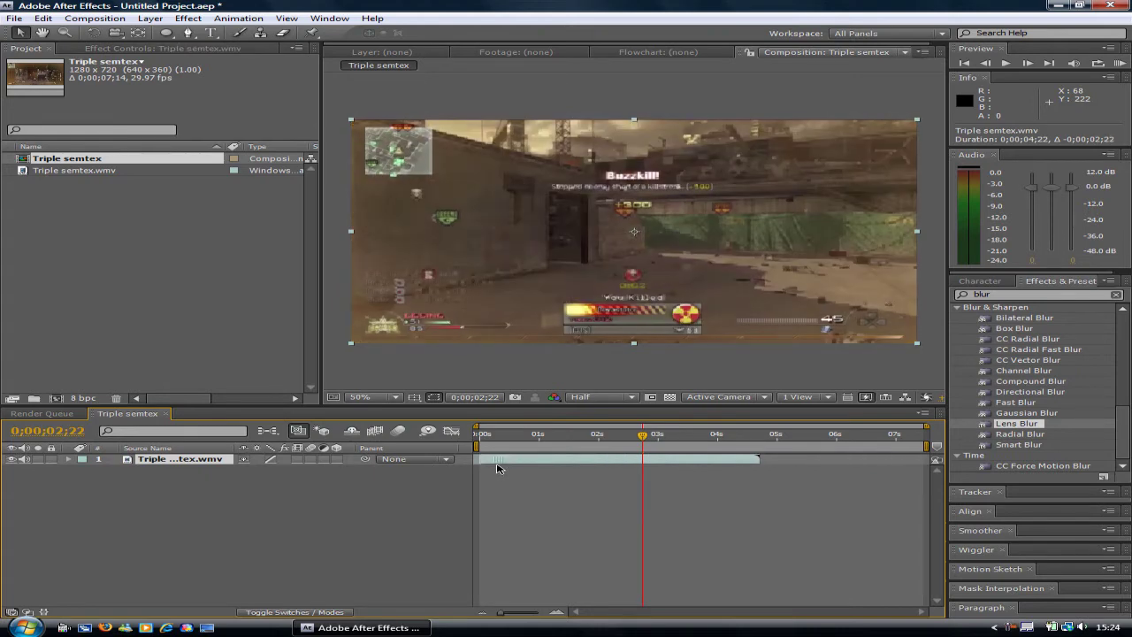
drag(650, 437, 483, 435)
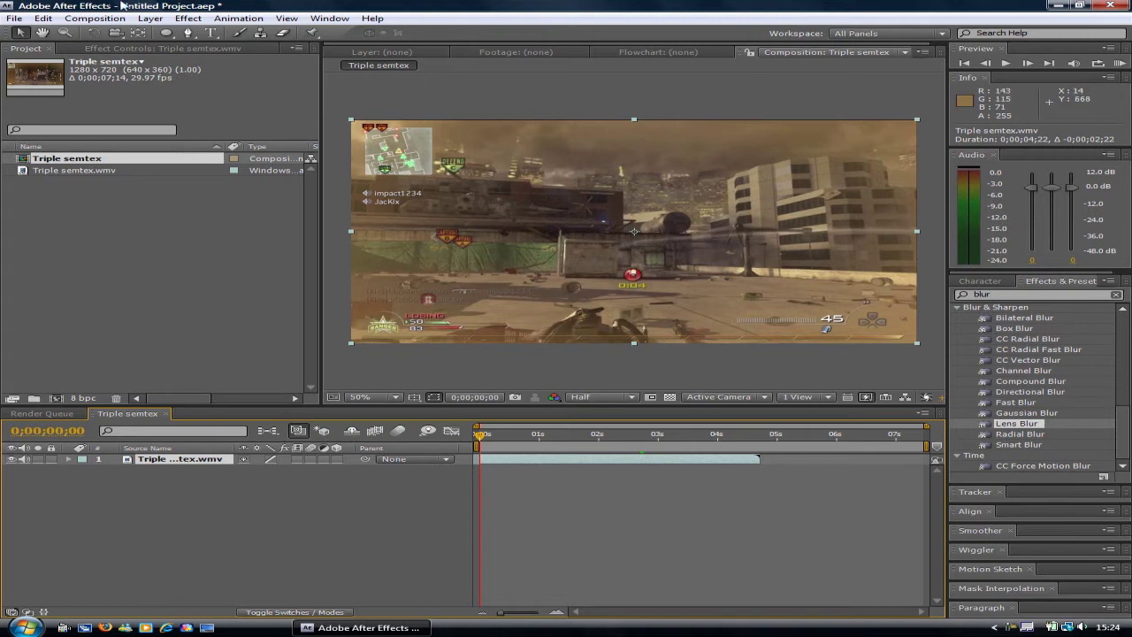
Step: Add Adjustment Layer 1 above the Triple semtex clip via Layer > New > Adjustment Layer
click(151, 18)
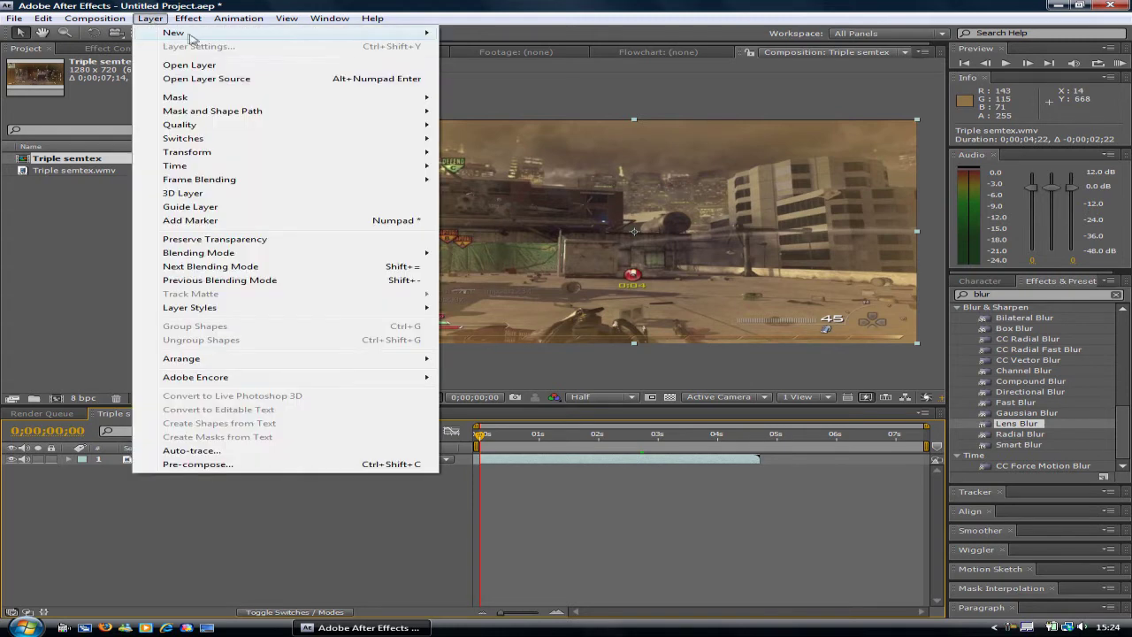
mouse_move(200, 36)
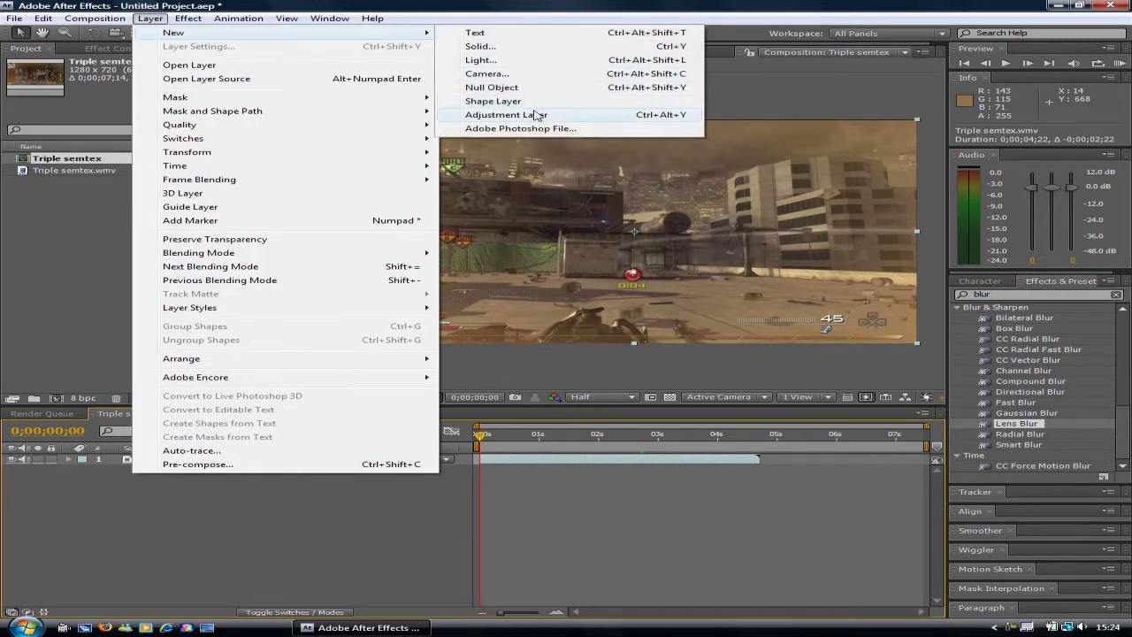
click(534, 114)
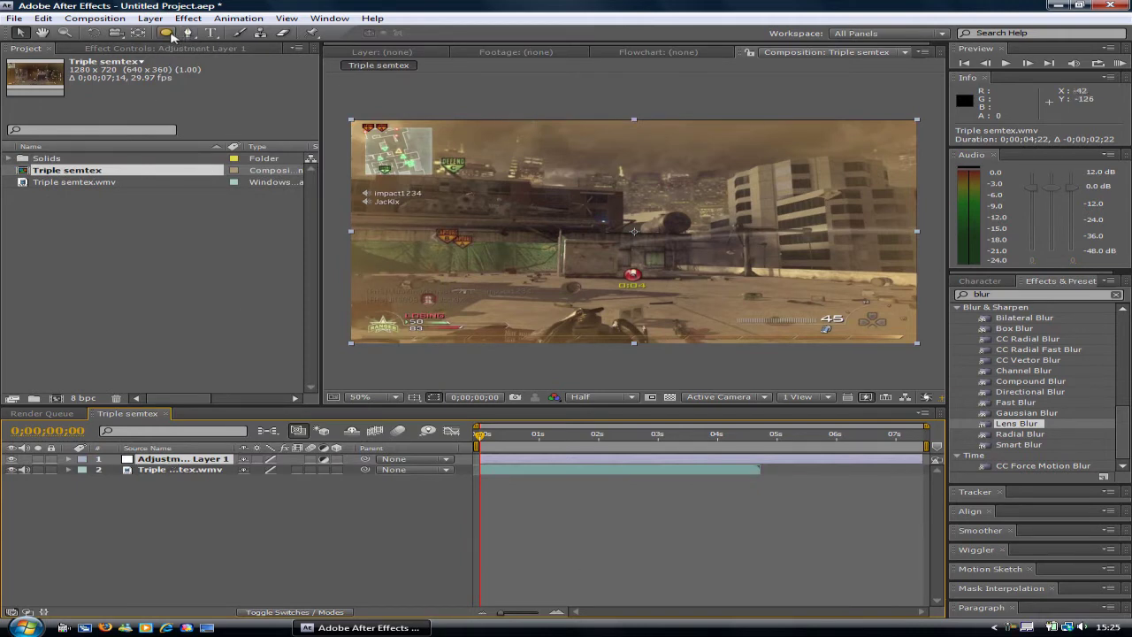
click(165, 34)
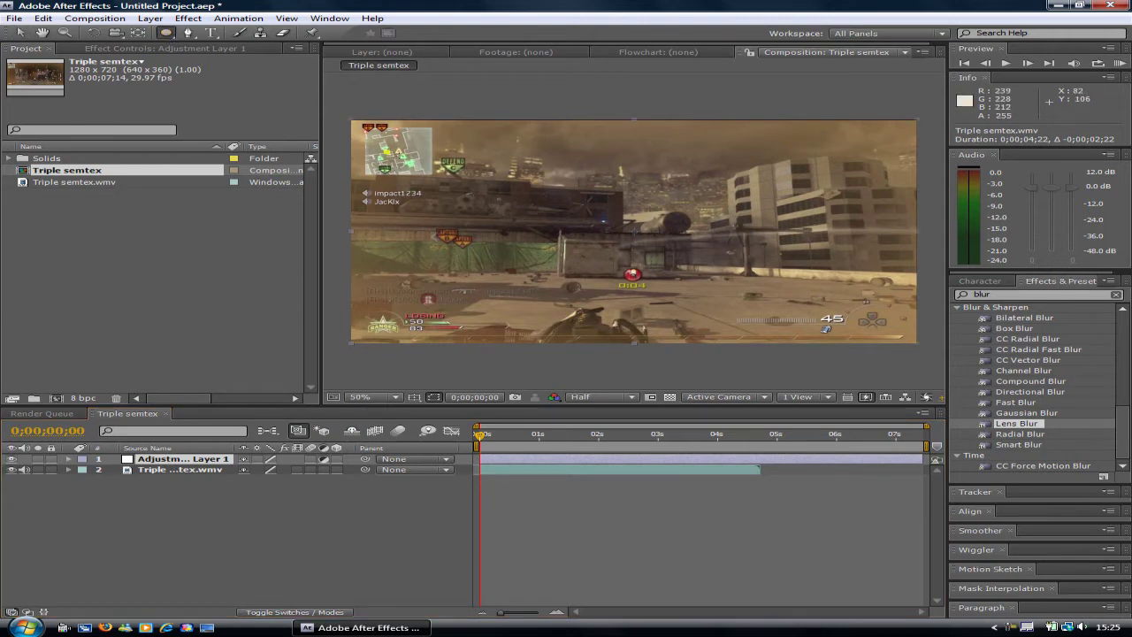
Step: Draw an elliptical mask across the middle of the frame and nudge it up to centre it
mouse_move(387, 152)
mouse_down()
mouse_move(749, 252)
mouse_move(768, 281)
mouse_move(883, 329)
mouse_up()
click(20, 32)
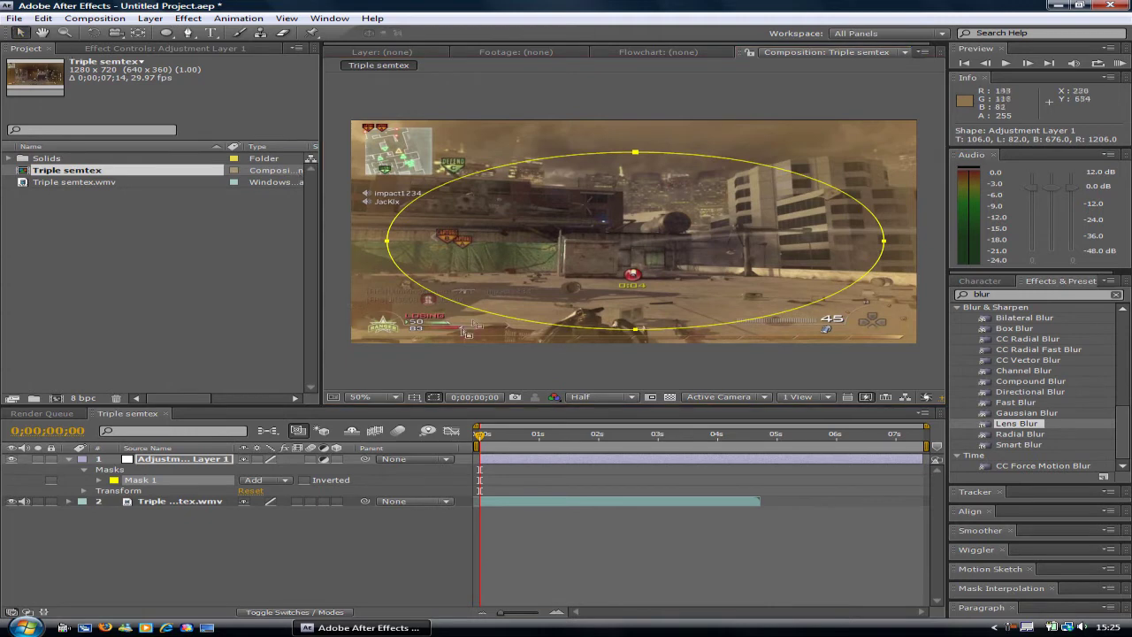
mouse_move(489, 316)
mouse_down()
mouse_move(482, 285)
mouse_move(484, 302)
mouse_up()
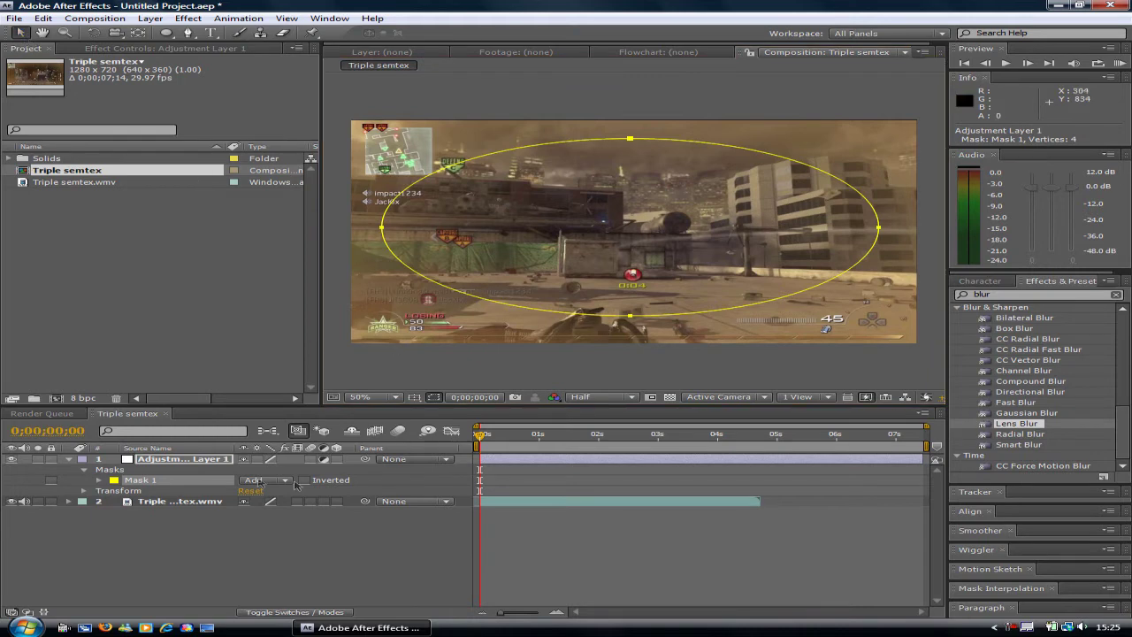
Step: Apply Lens Blur (Iris Radius 15.0) to the adjustment layer
click(69, 460)
click(160, 461)
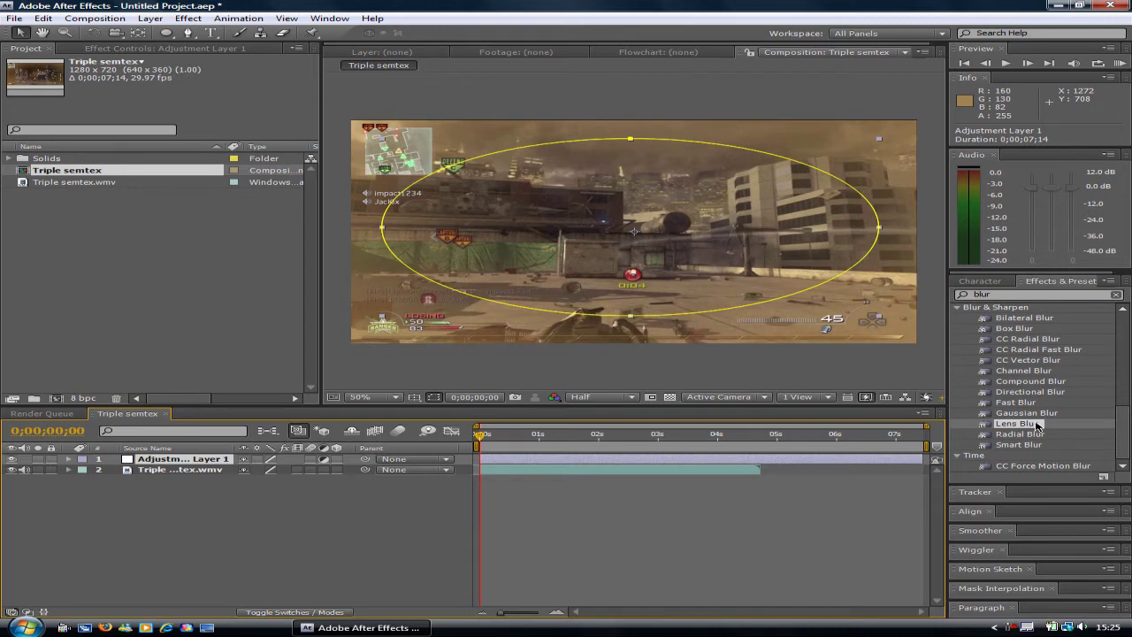
drag(1037, 423, 485, 460)
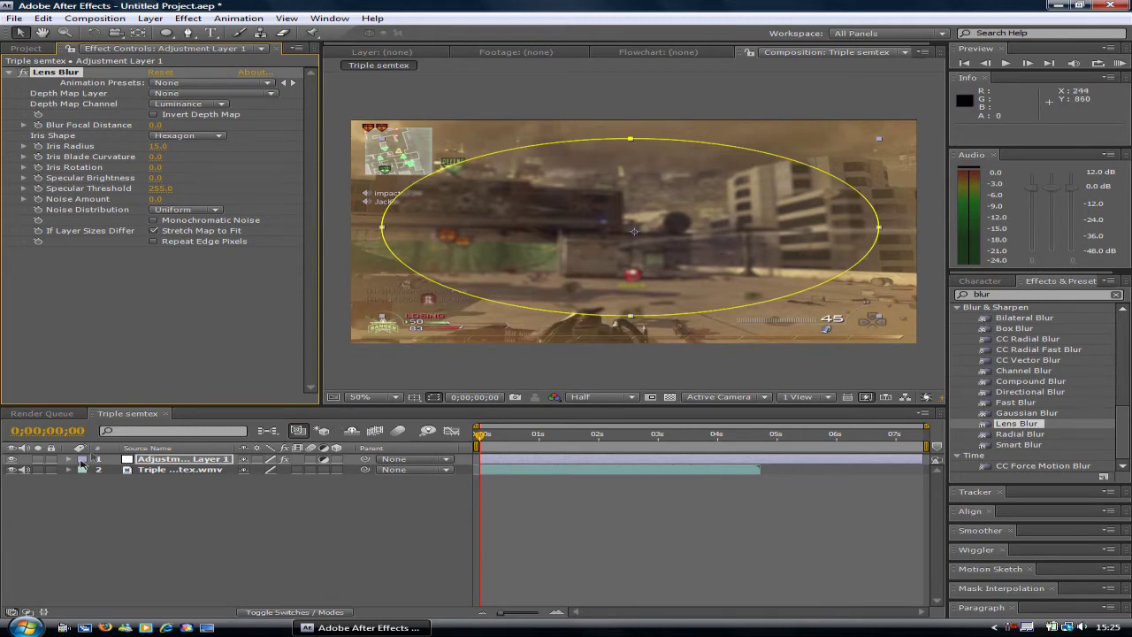
Step: Tick Inverted on Mask 1 so Lens Blur covers the edges and the centre stays sharp
click(70, 460)
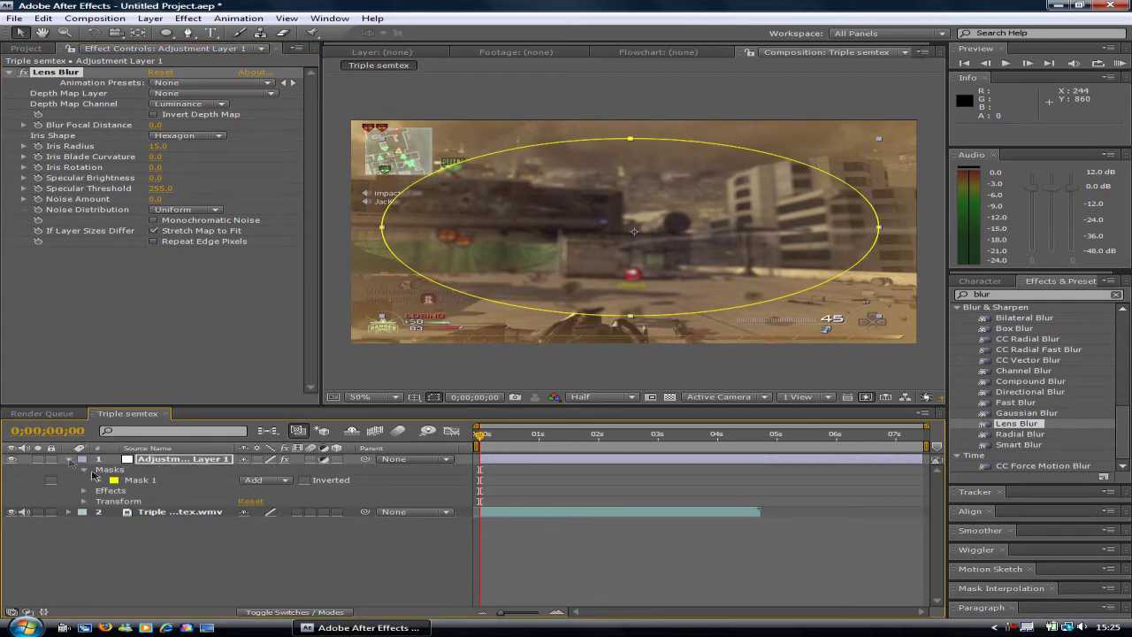
click(305, 482)
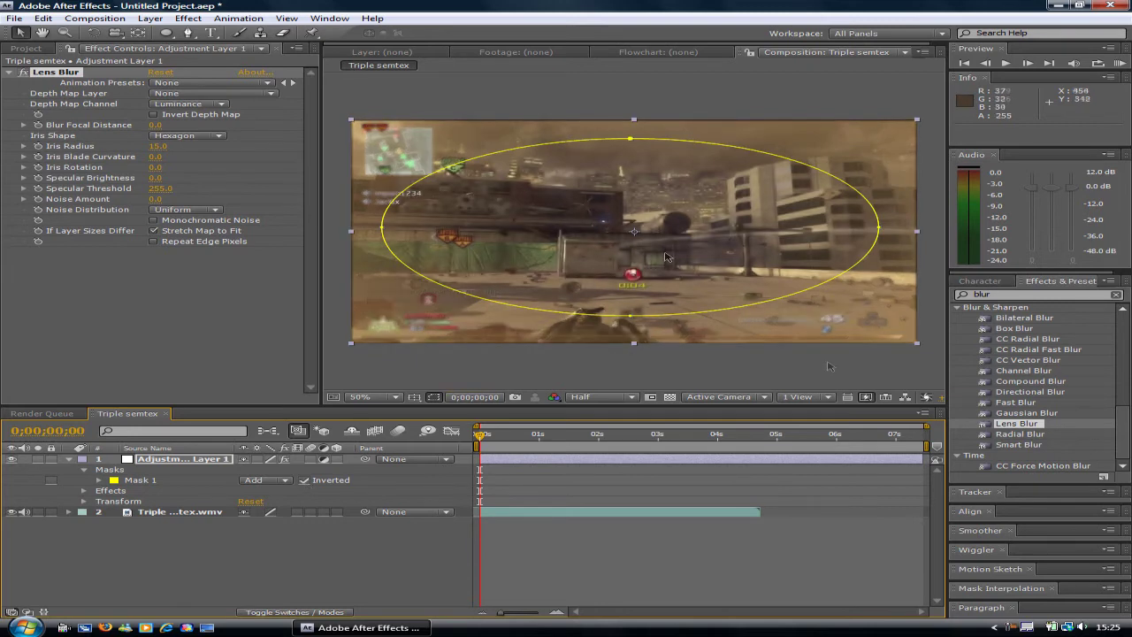
click(720, 350)
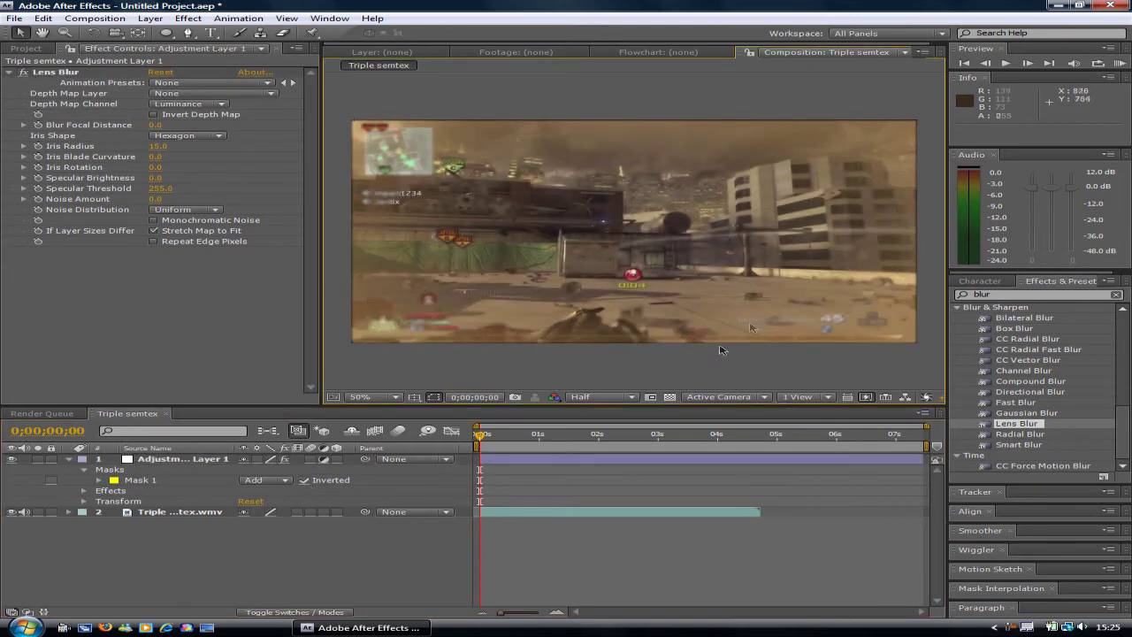
Step: Raise Mask 1's feather to about 125 px and try Mask Opacity at 78%
click(99, 480)
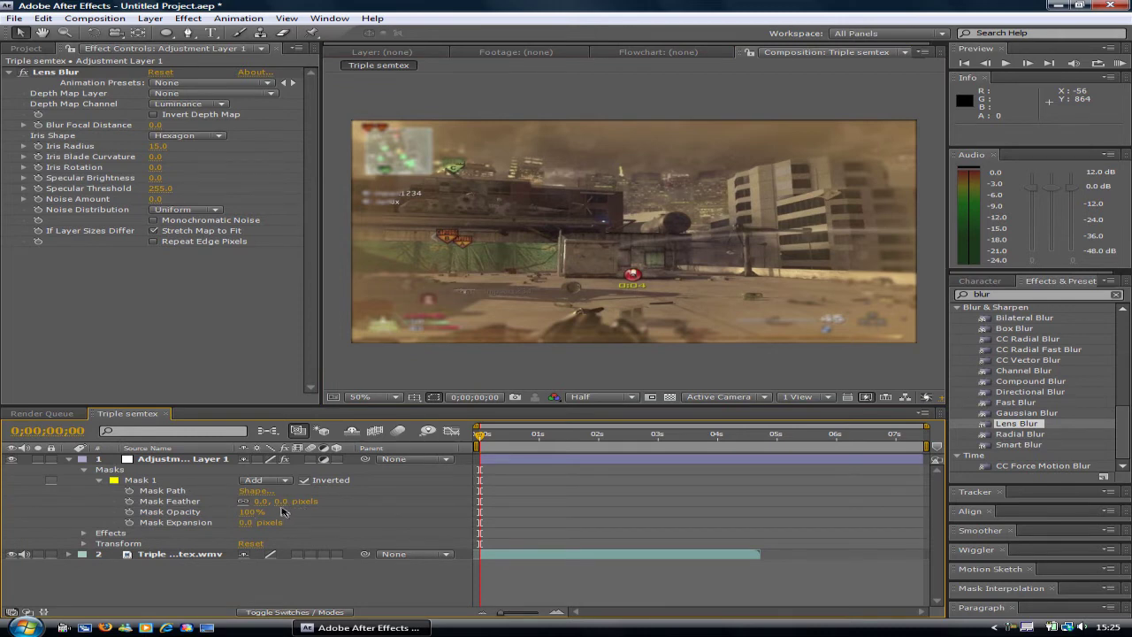
drag(279, 505, 332, 501)
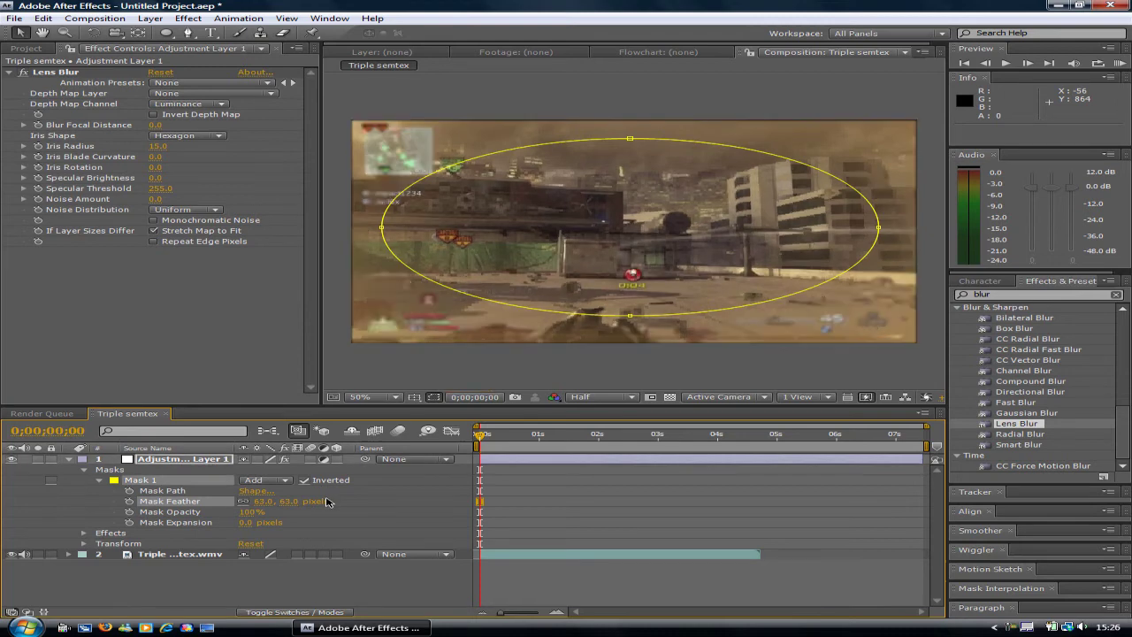
drag(338, 502, 346, 508)
click(241, 512)
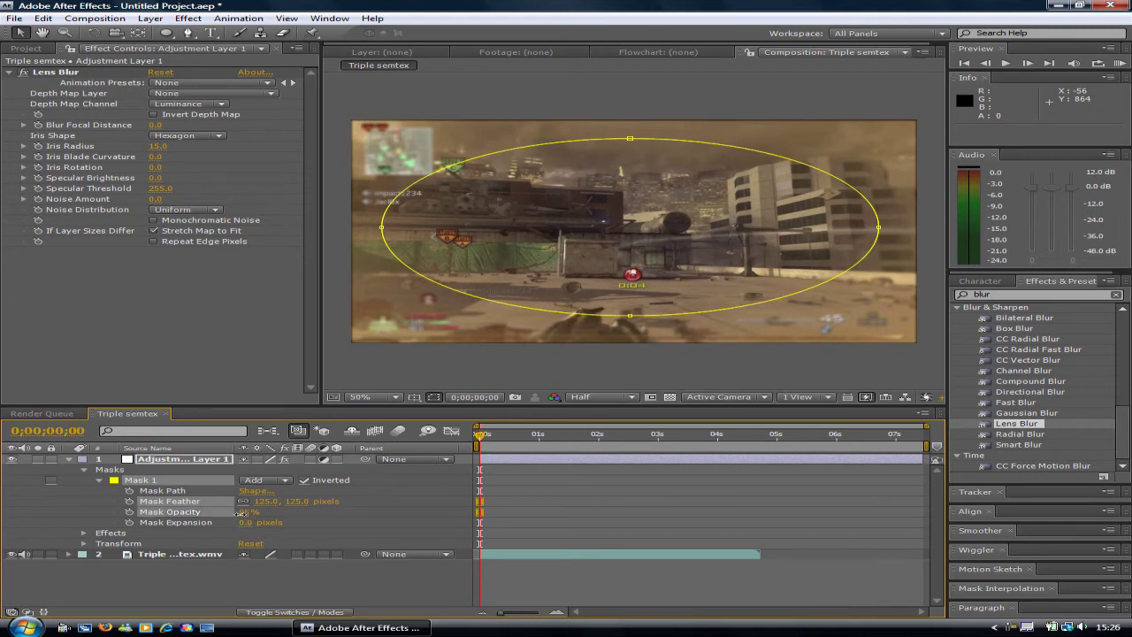
click(239, 517)
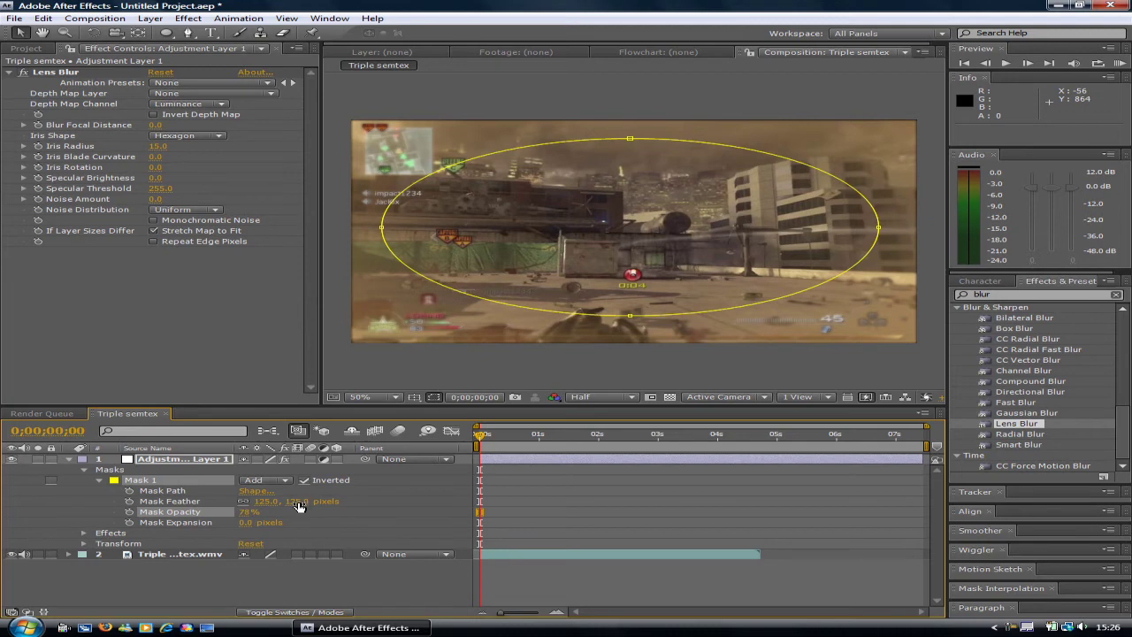
click(501, 369)
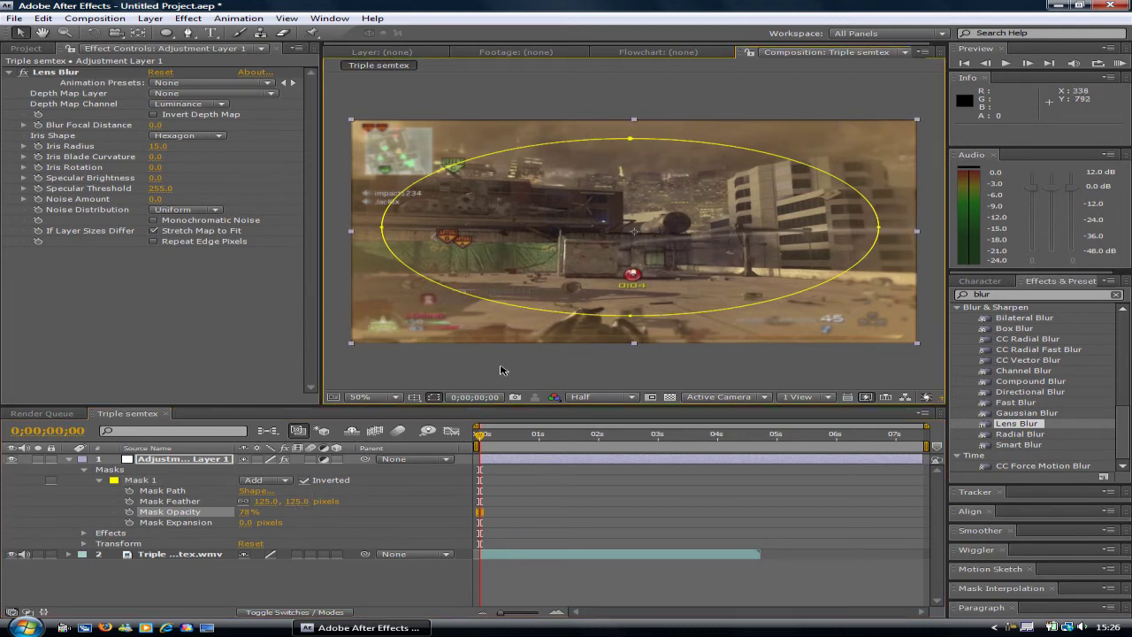
click(501, 370)
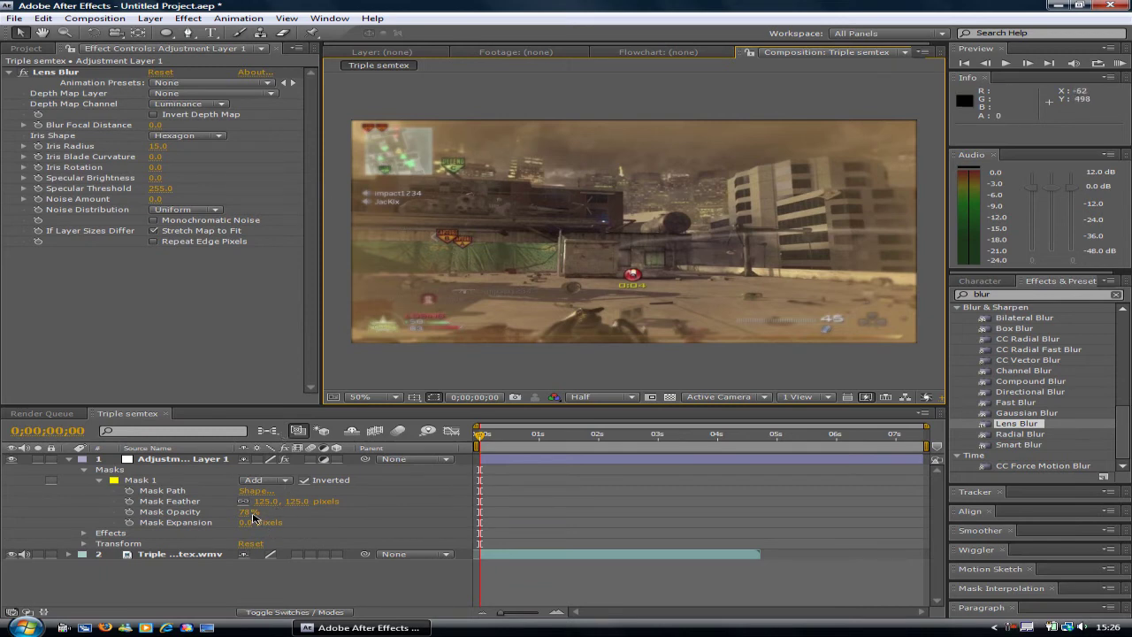
Step: Restore Mask Opacity to 100% and set Mask Feather to 131 px
drag(252, 517, 263, 515)
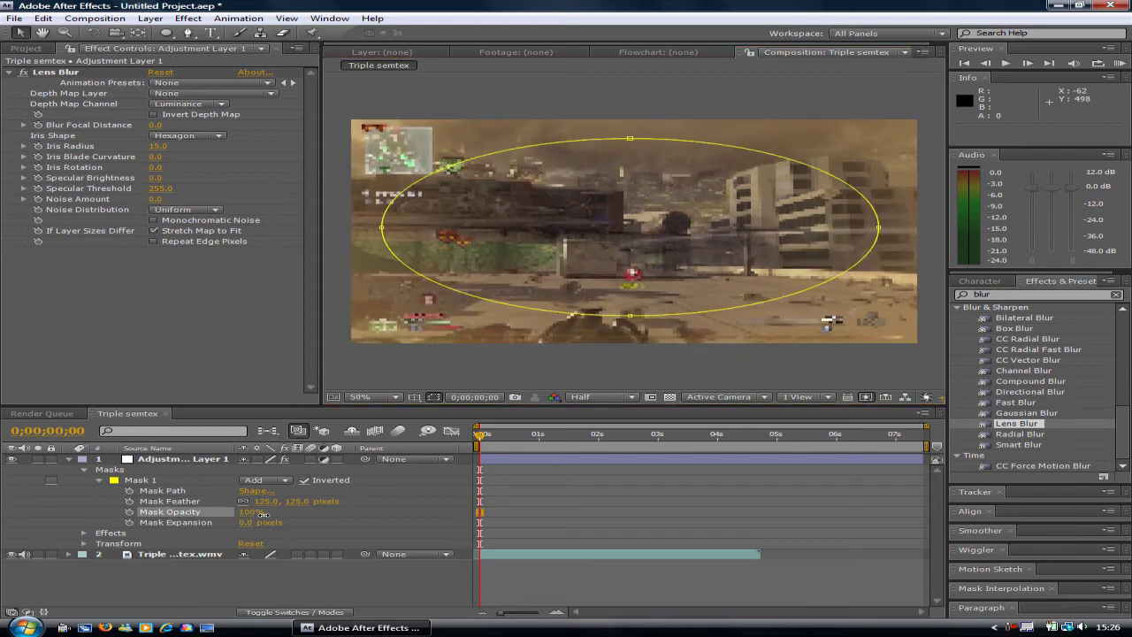
click(483, 371)
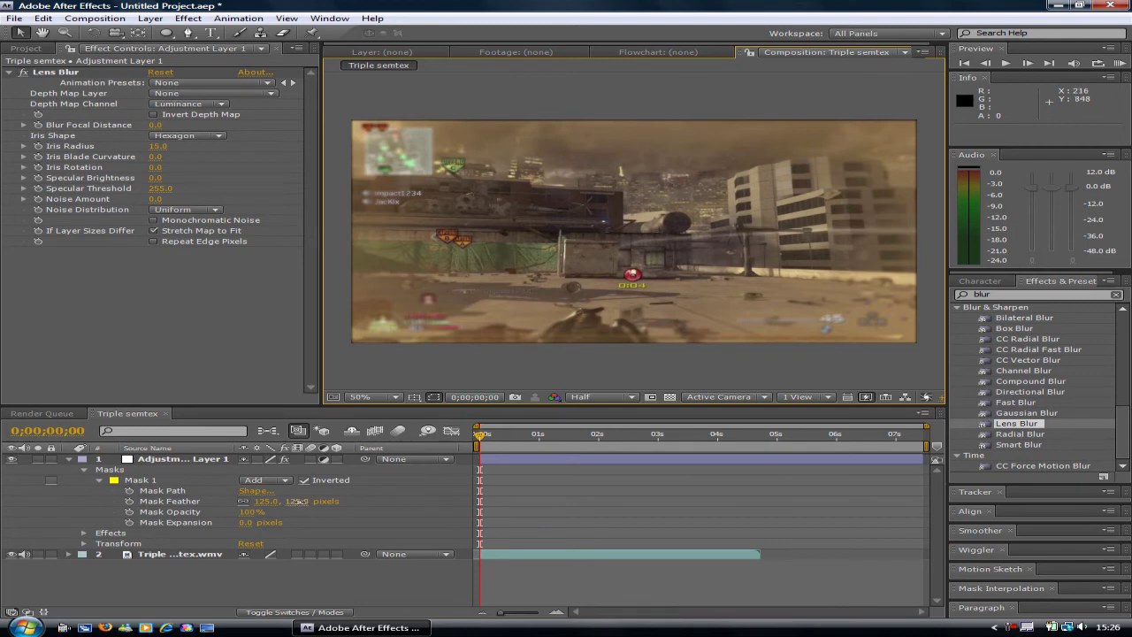
drag(299, 501, 306, 501)
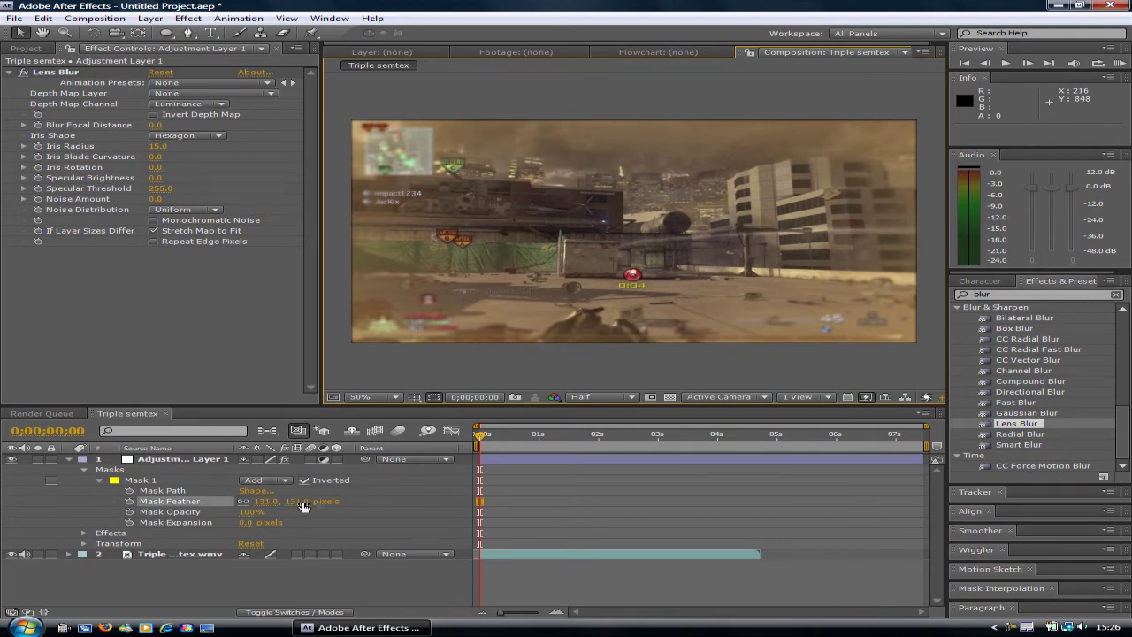
click(473, 376)
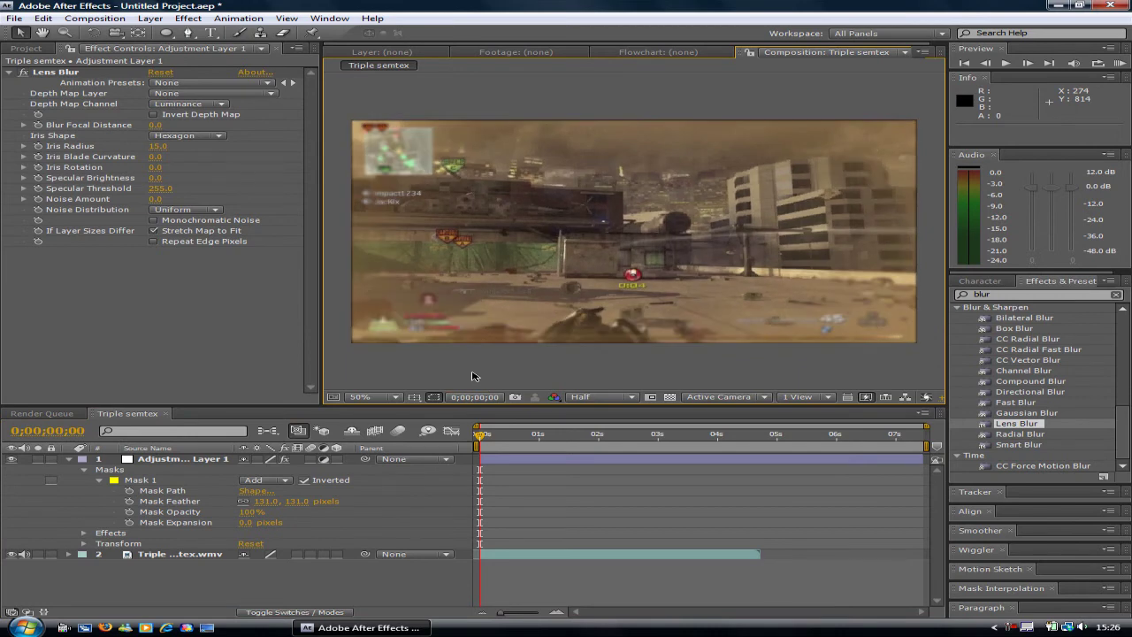
click(71, 460)
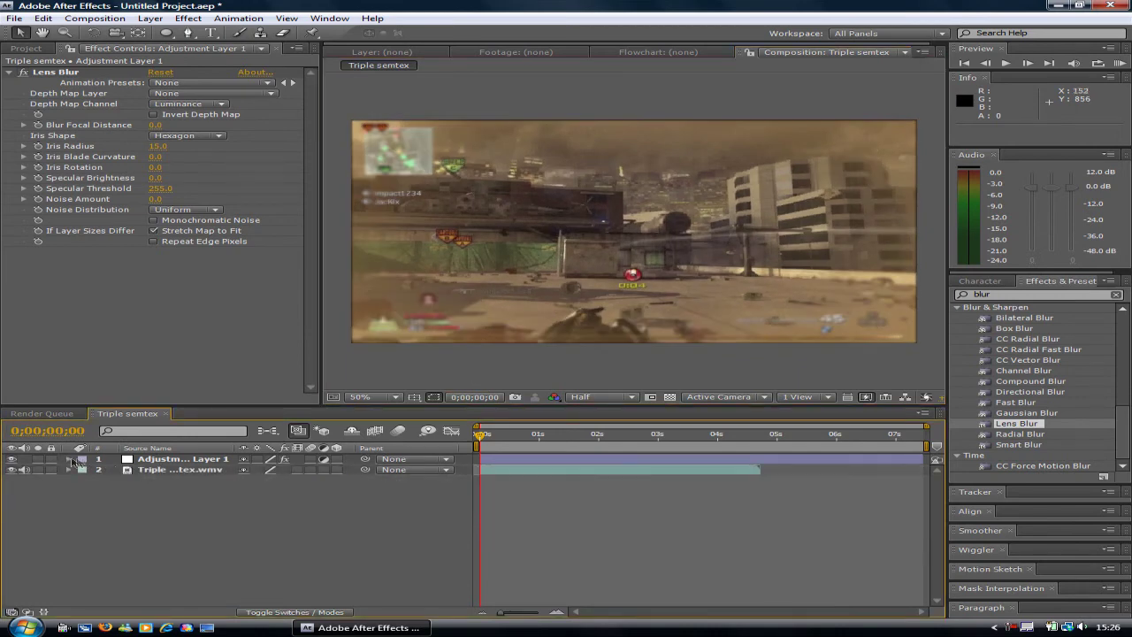
click(71, 460)
click(85, 470)
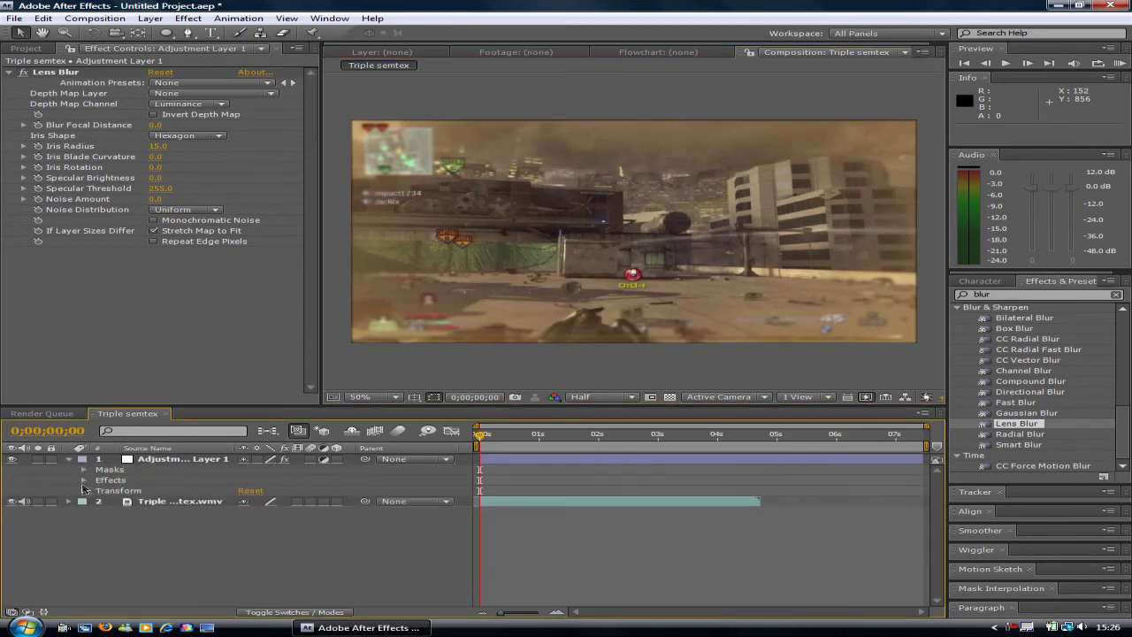
click(84, 479)
click(99, 491)
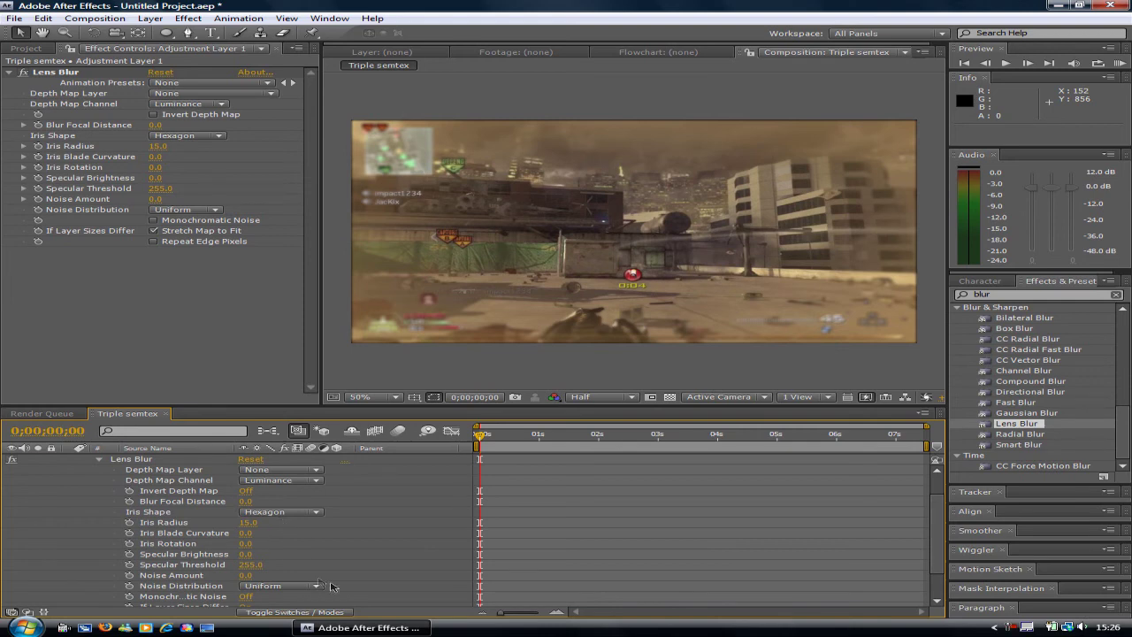
click(100, 460)
click(69, 459)
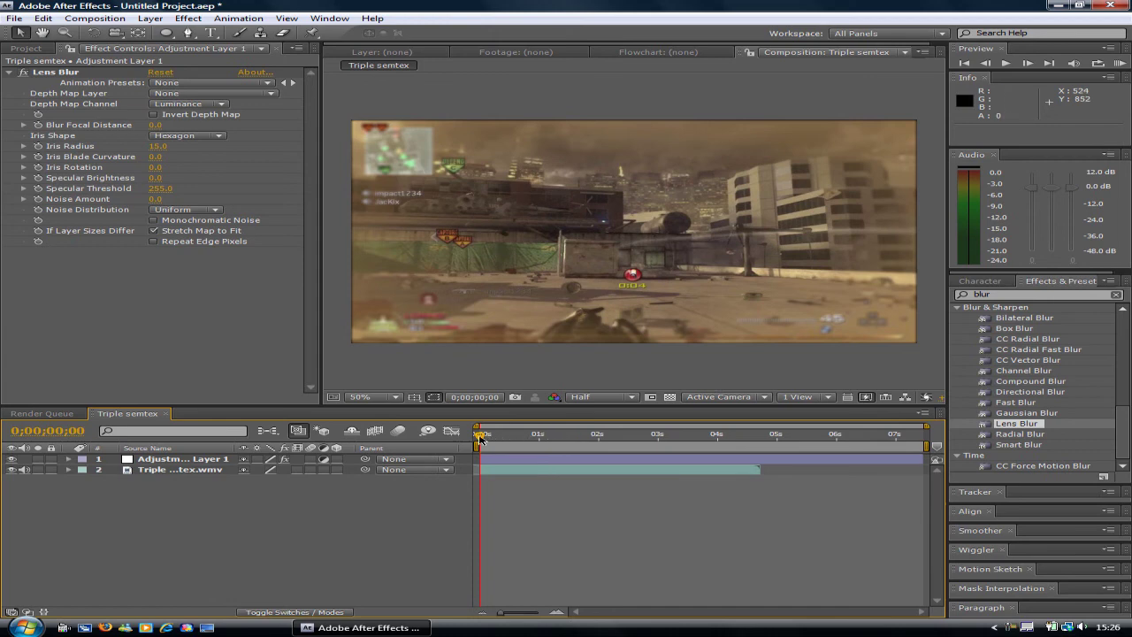
Step: Trim the adjustment layer's out point and the work area end to the clip's end, about 0;00;04;22
click(895, 461)
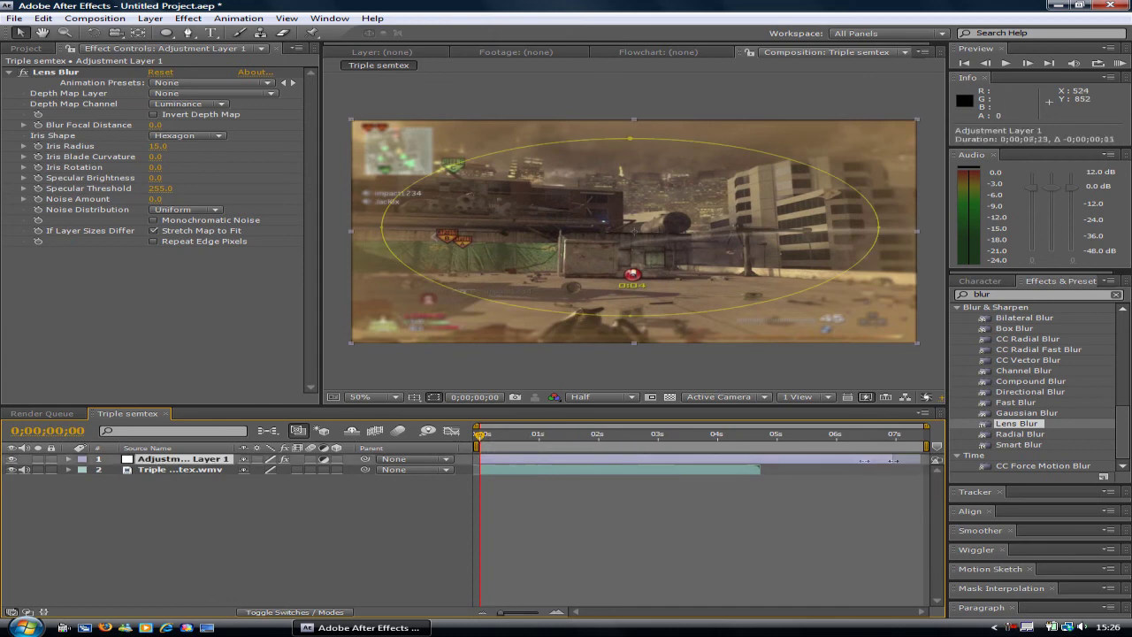
drag(895, 461, 756, 459)
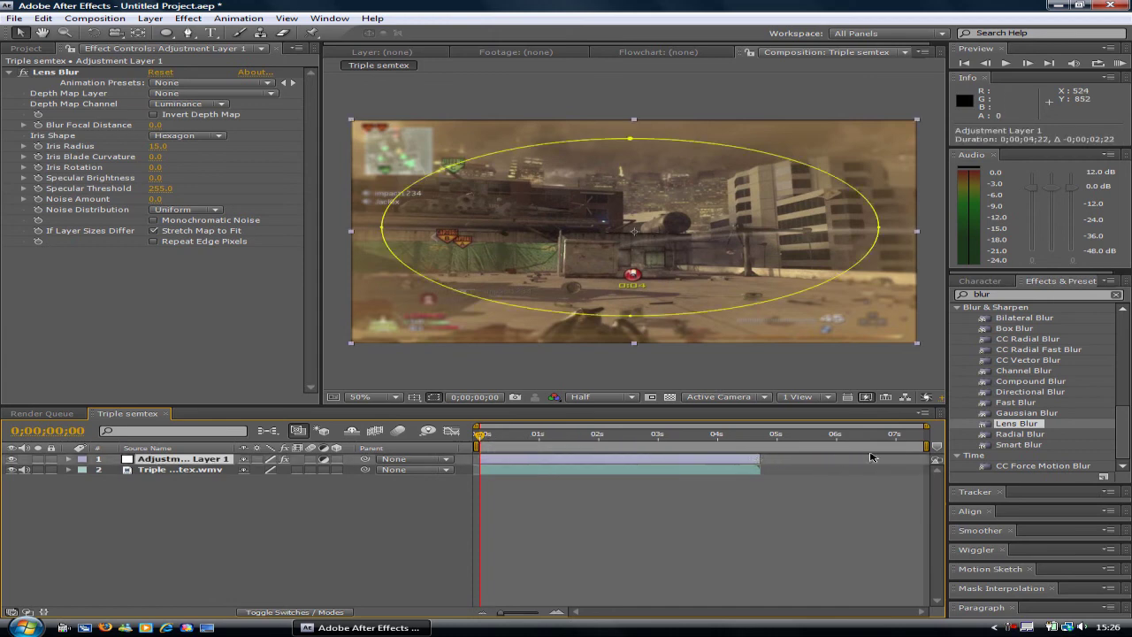
drag(926, 442, 762, 445)
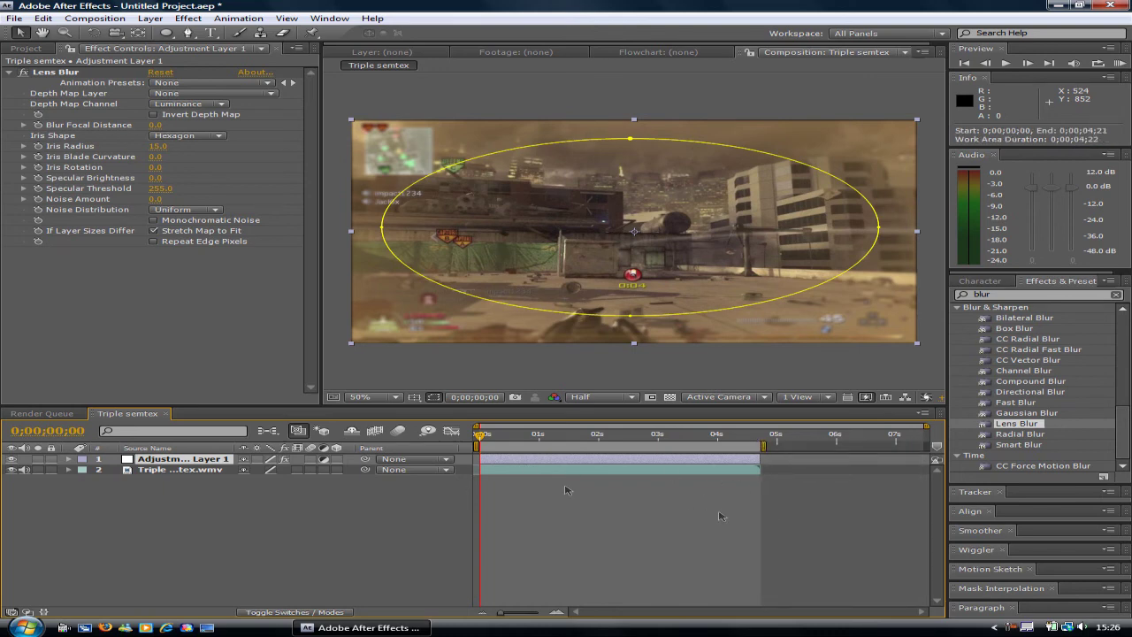
click(107, 21)
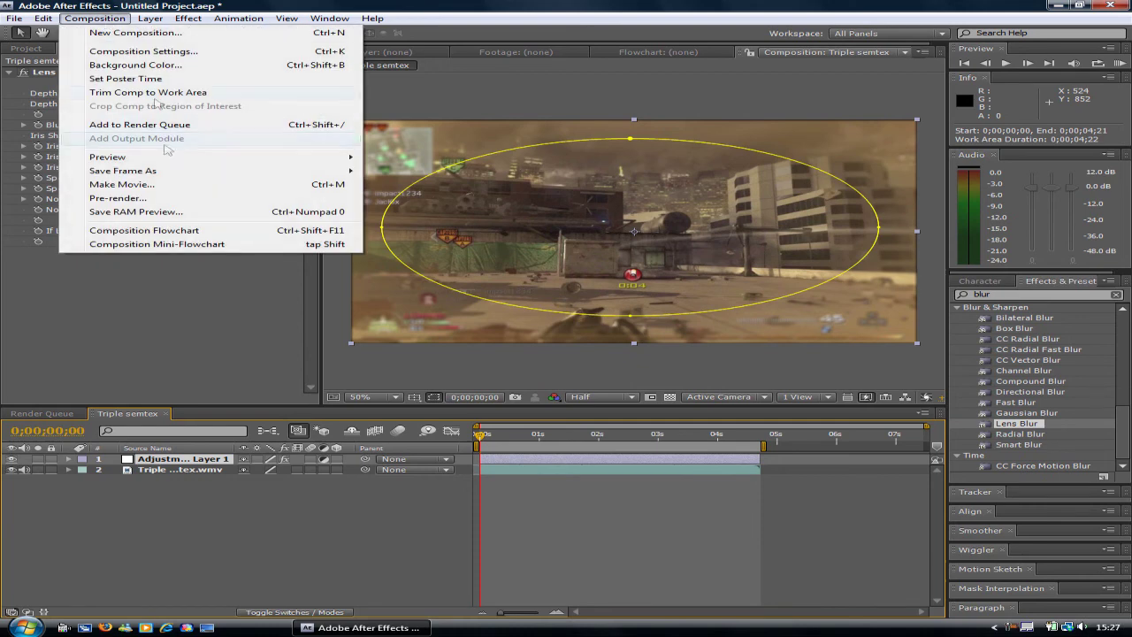
Step: Add Triple semtex to the Render Queue, save output as Triple semtex.avi, and render
click(161, 125)
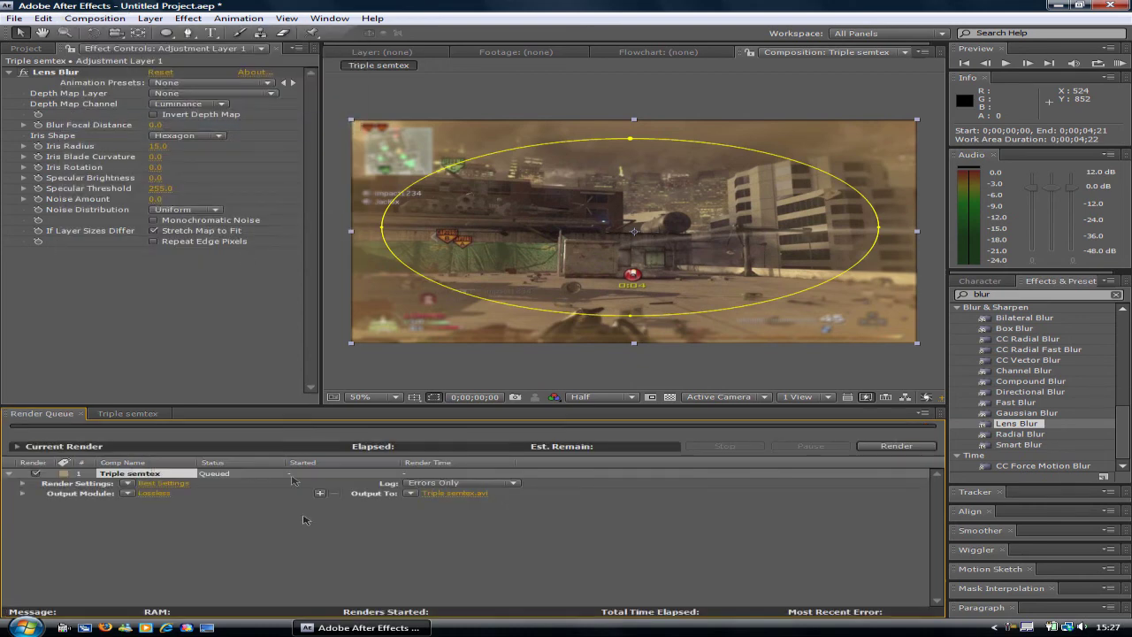
click(460, 498)
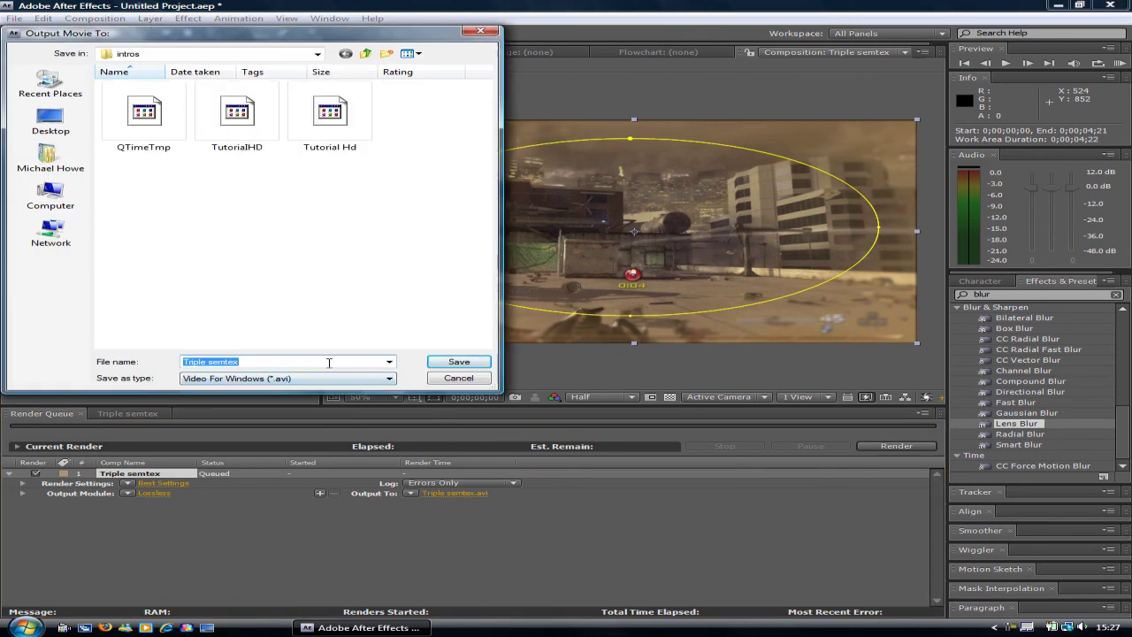
click(459, 362)
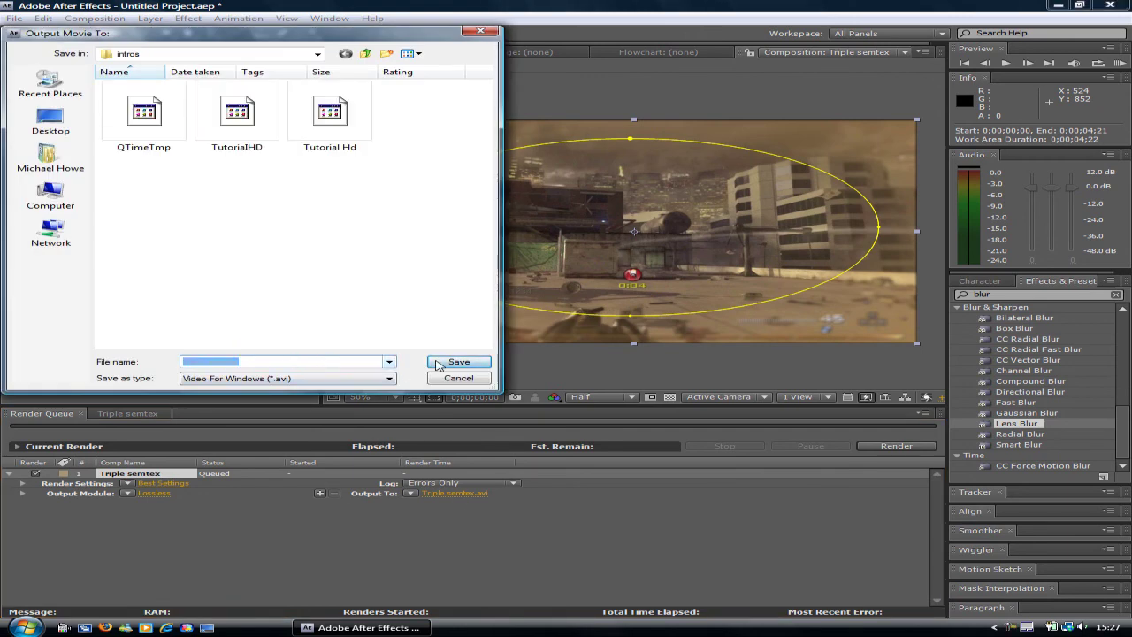
click(886, 448)
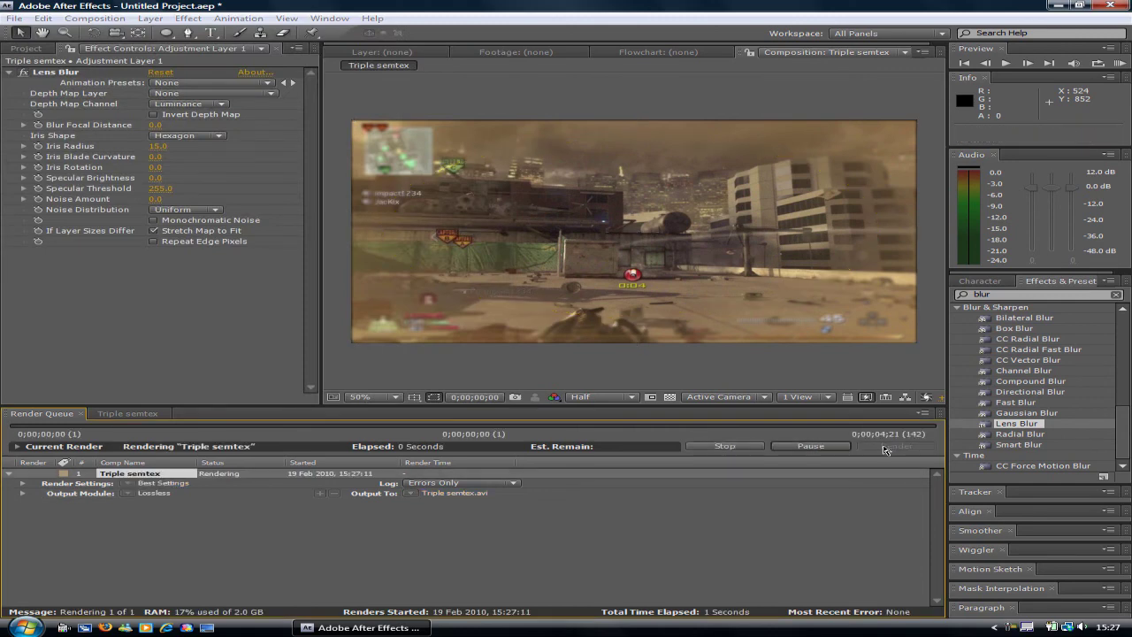